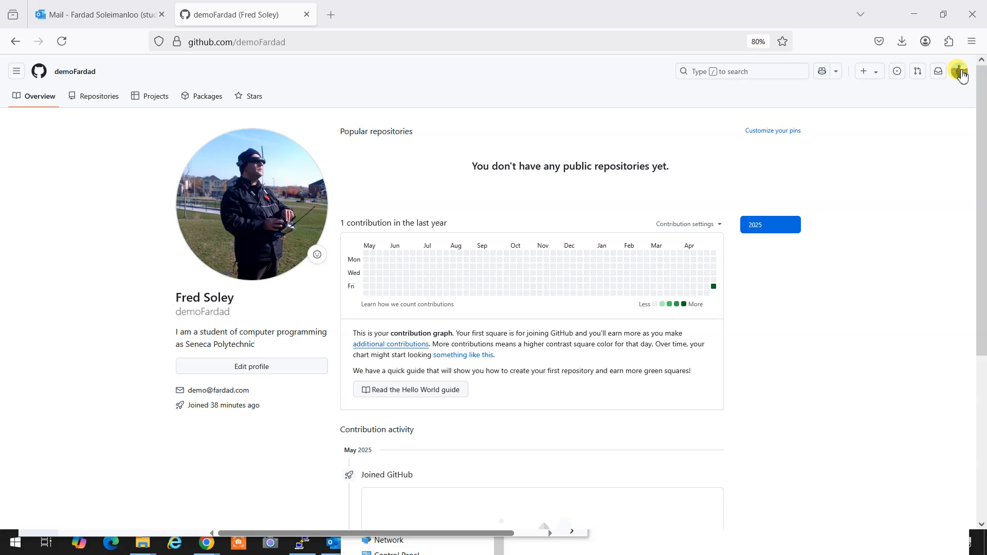
From the account menu, go to Your repositories and start a new repository.
click(961, 73)
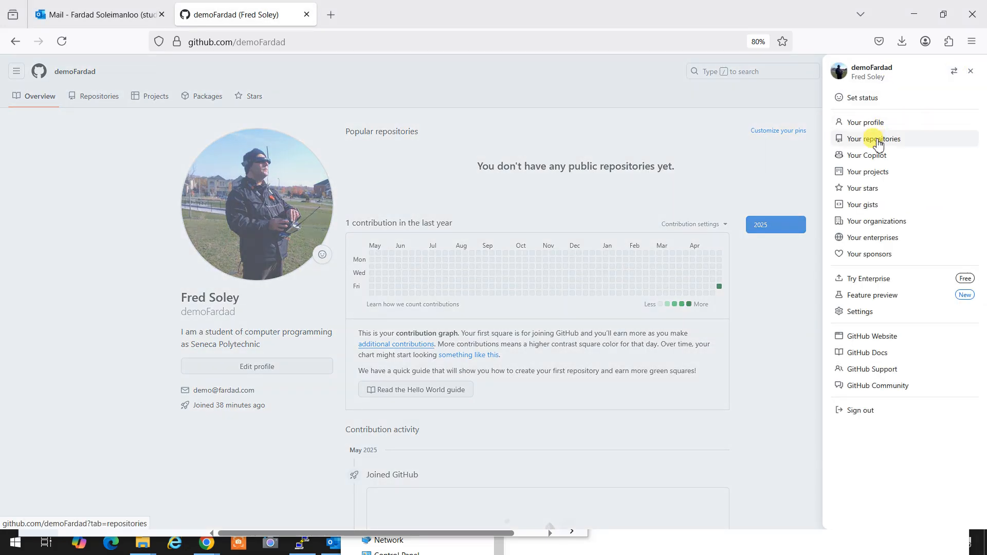
click(878, 142)
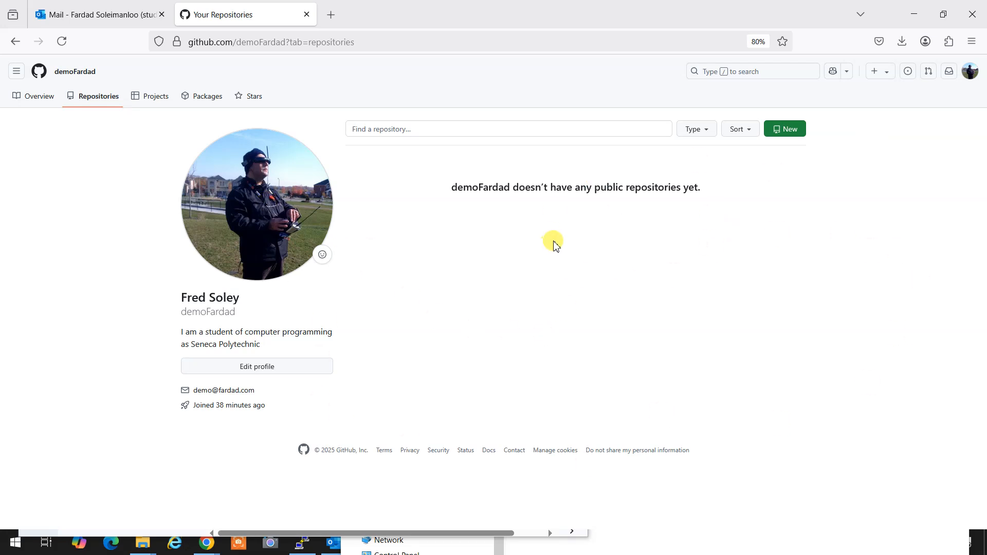
click(785, 133)
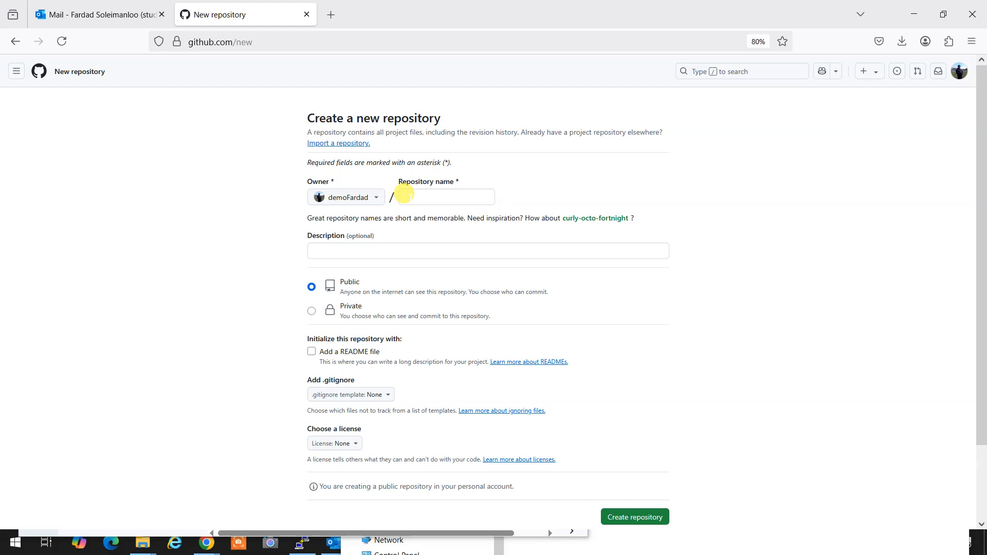
Name the repository OOP244 with description 'A repo for my school work in OOP244 Subject'.
click(410, 195)
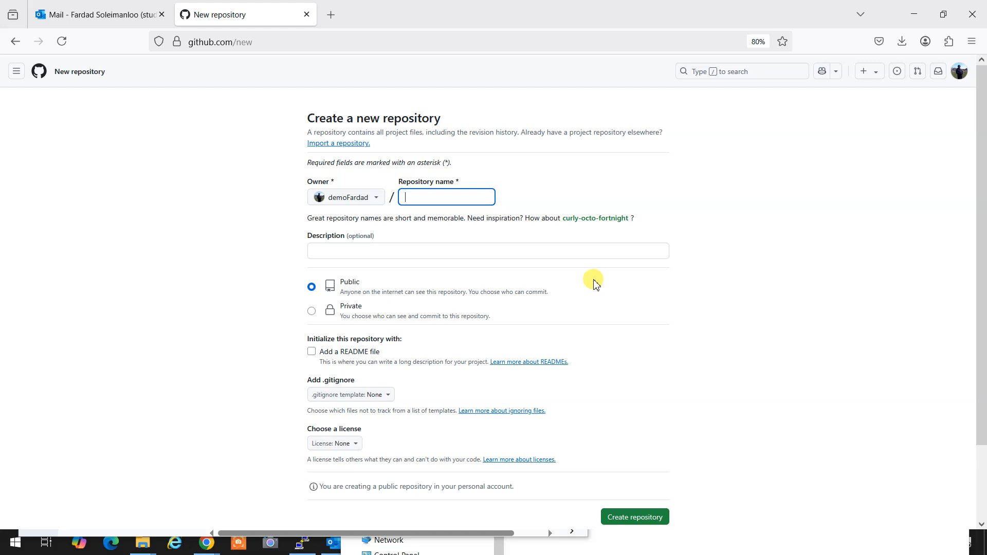
text(OOP24)
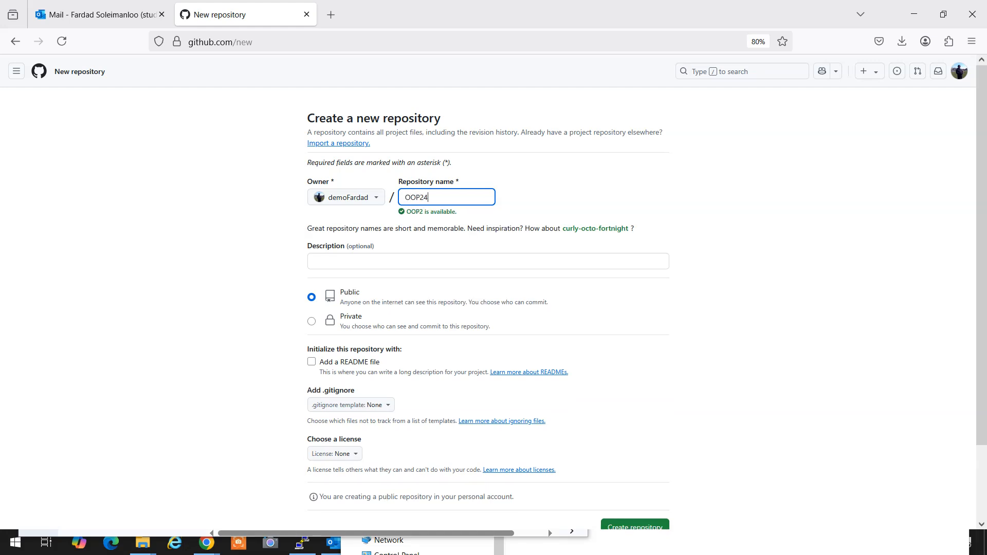
text(4)
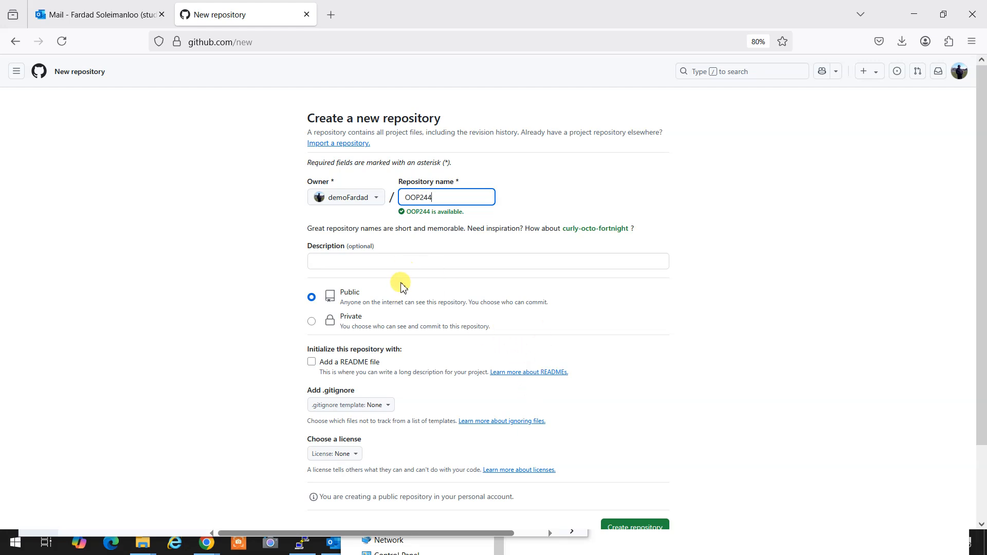
click(406, 262)
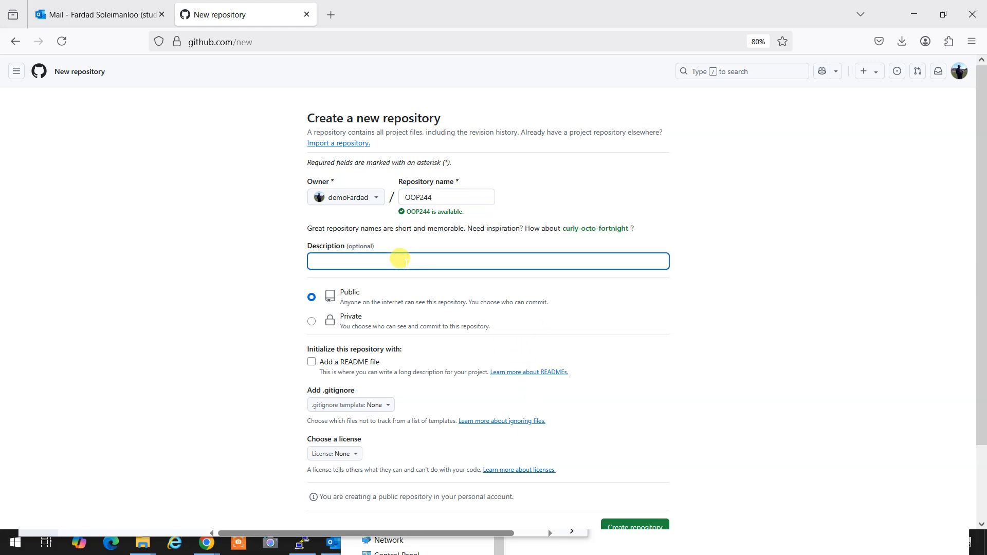
text(A )
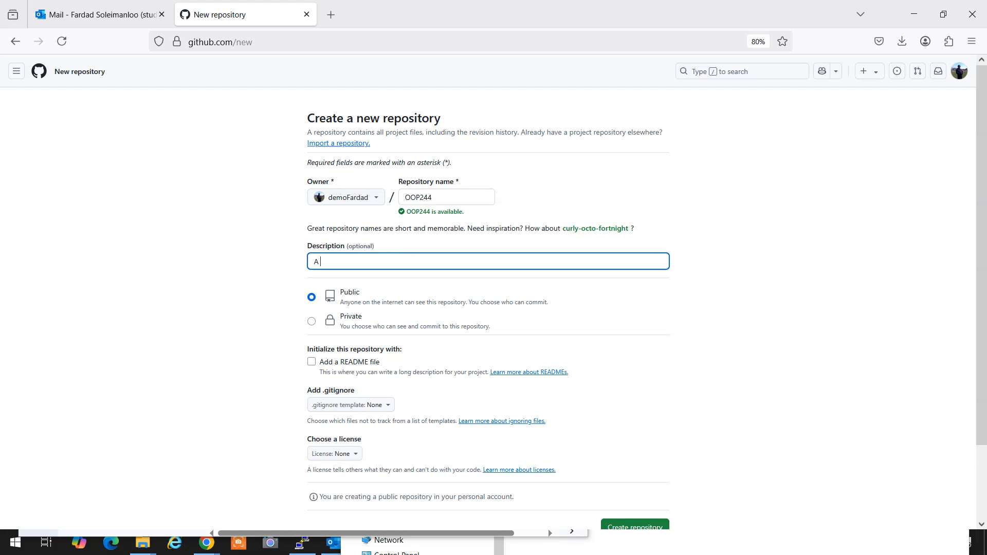
text(repo f)
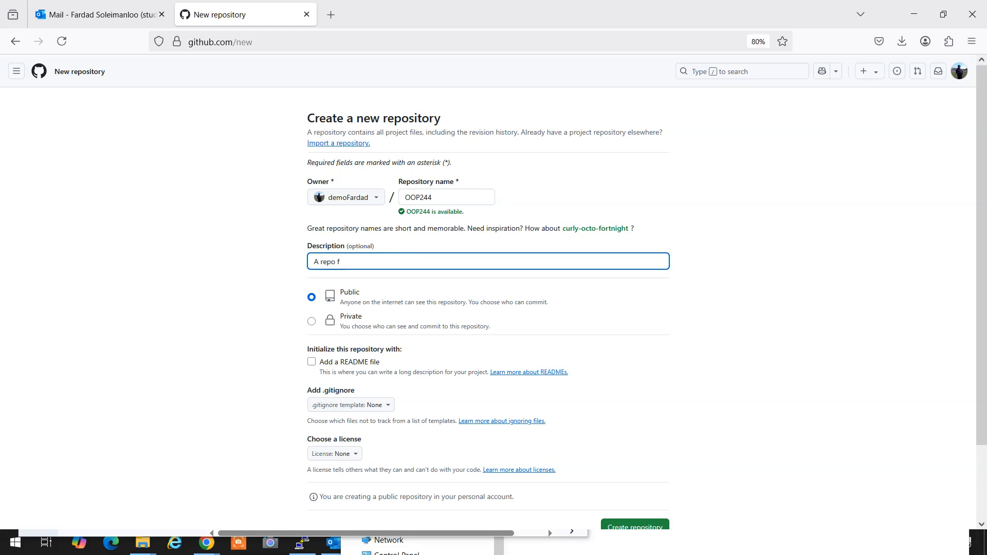
text(or my school work in OOP244)
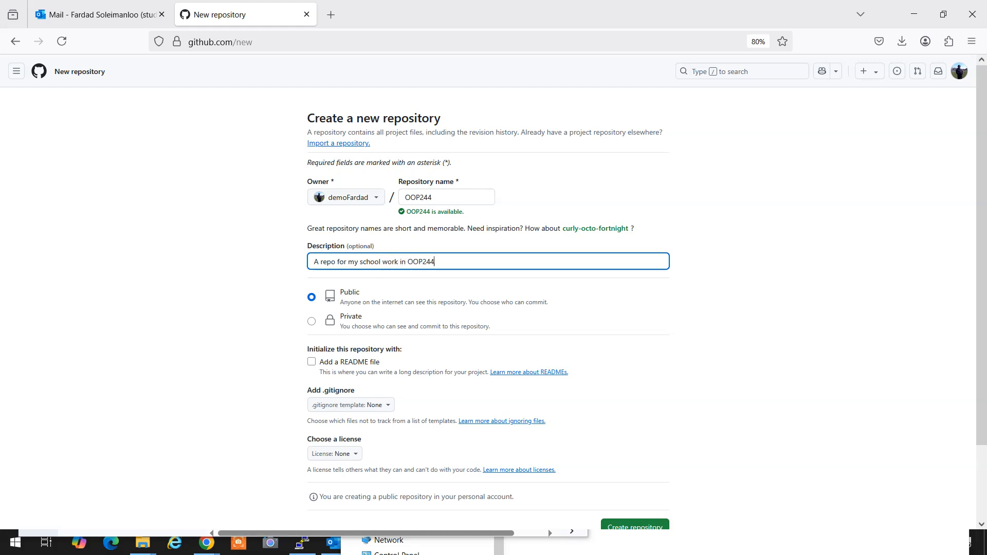
text( Subject)
Zoom in, set visibility to Private and tick Add a README file.
key(ctrl+plus)
key(ctrl+plus)
key(ctrl+plus)
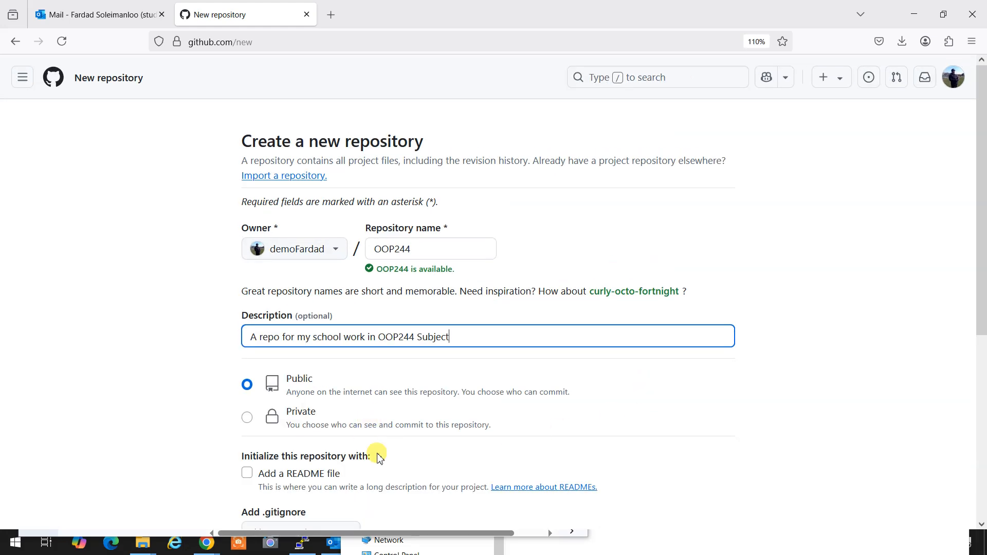
click(247, 417)
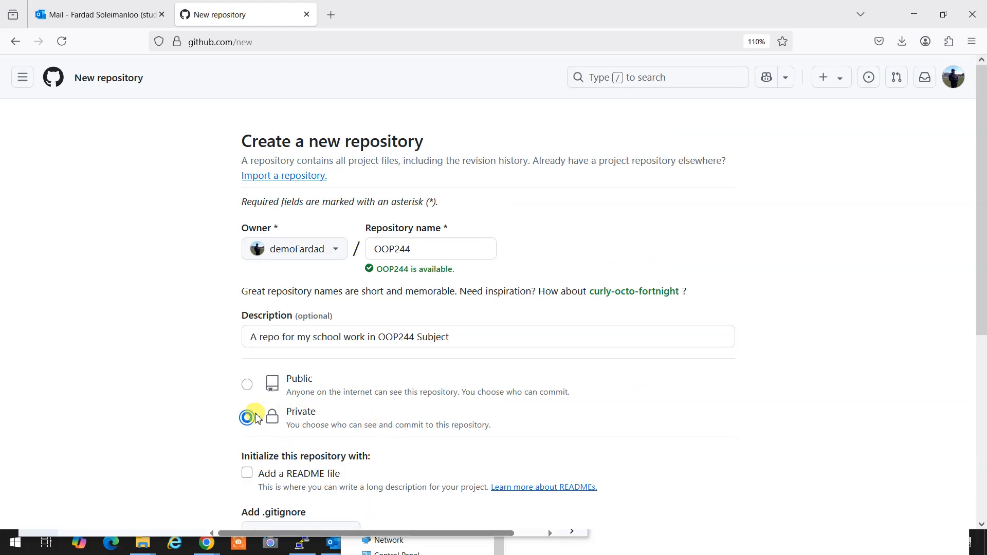
scroll(515, 406, down, 2)
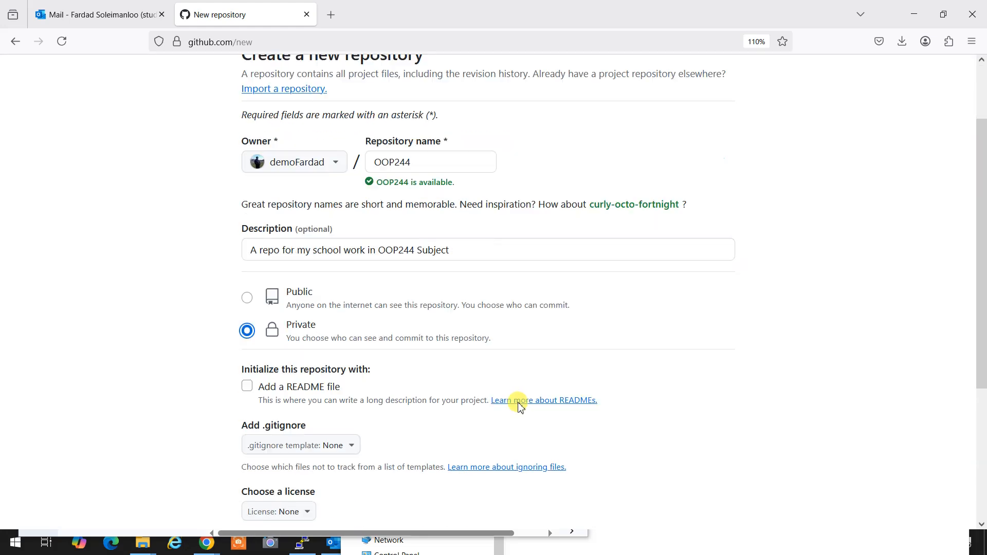
scroll(519, 406, down, 1)
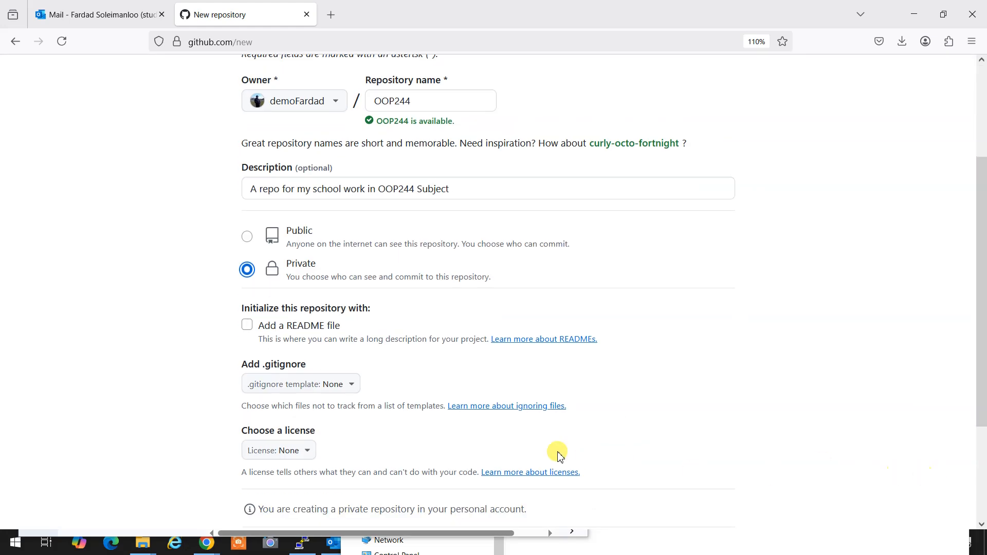
click(248, 328)
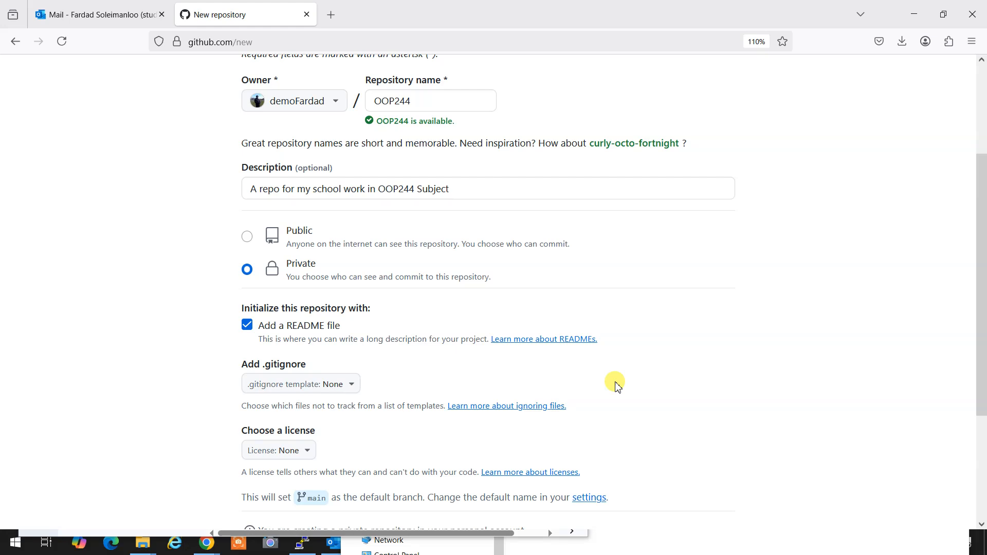
Pick the C++ .gitignore template and click Create repository.
click(353, 386)
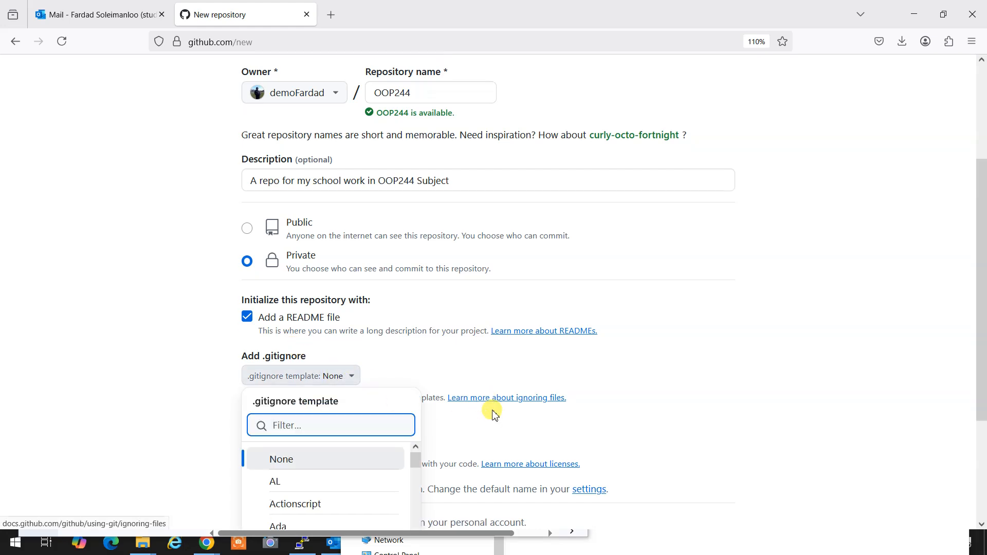
scroll(493, 414, down, 3)
scroll(375, 392, down, 5)
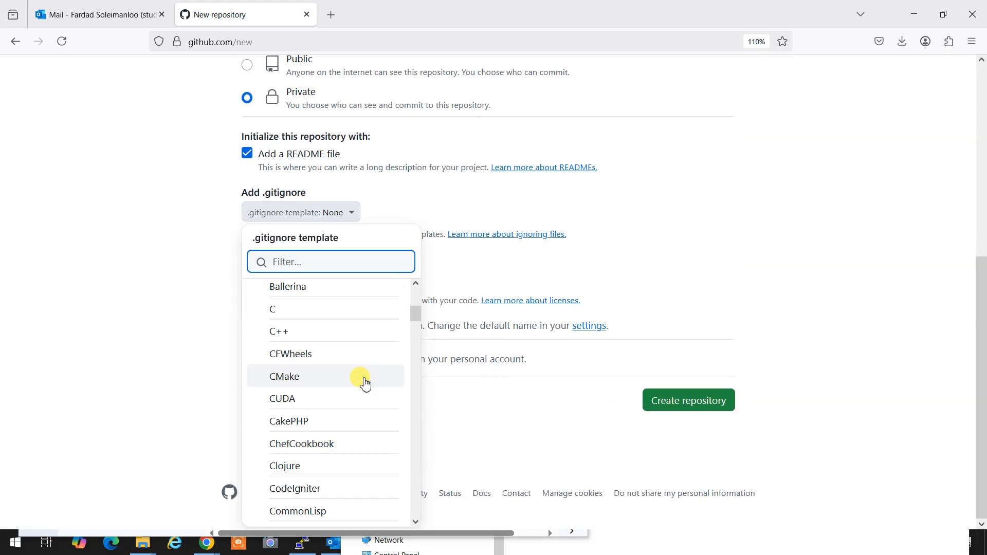
click(302, 328)
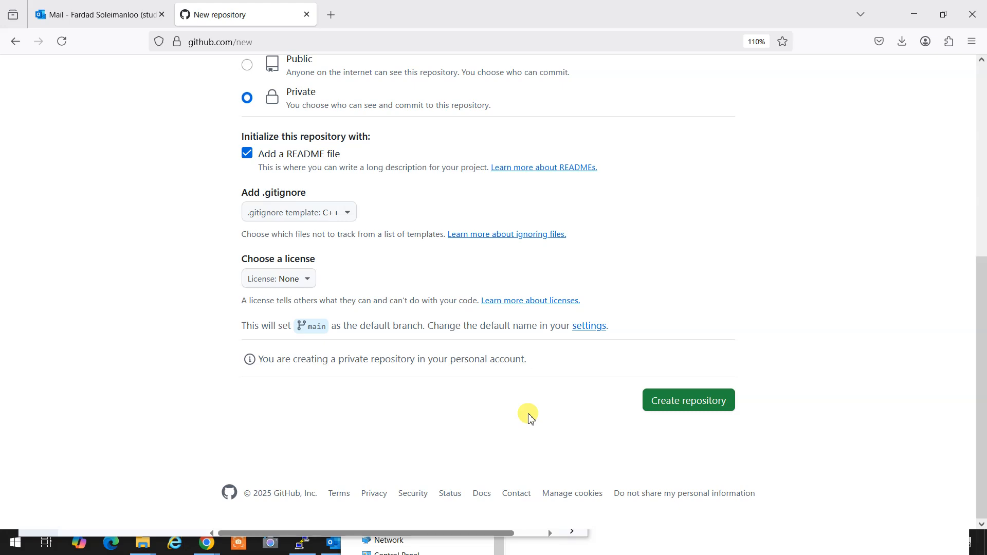
click(694, 401)
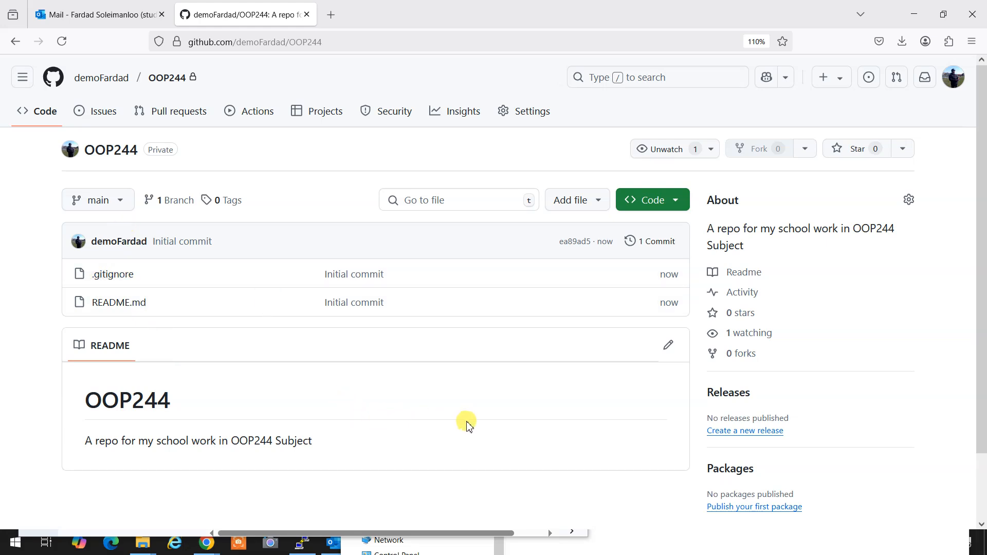
Dismiss the stray context menu and open README.md in the editor via the pencil icon.
scroll(465, 420, down, 3)
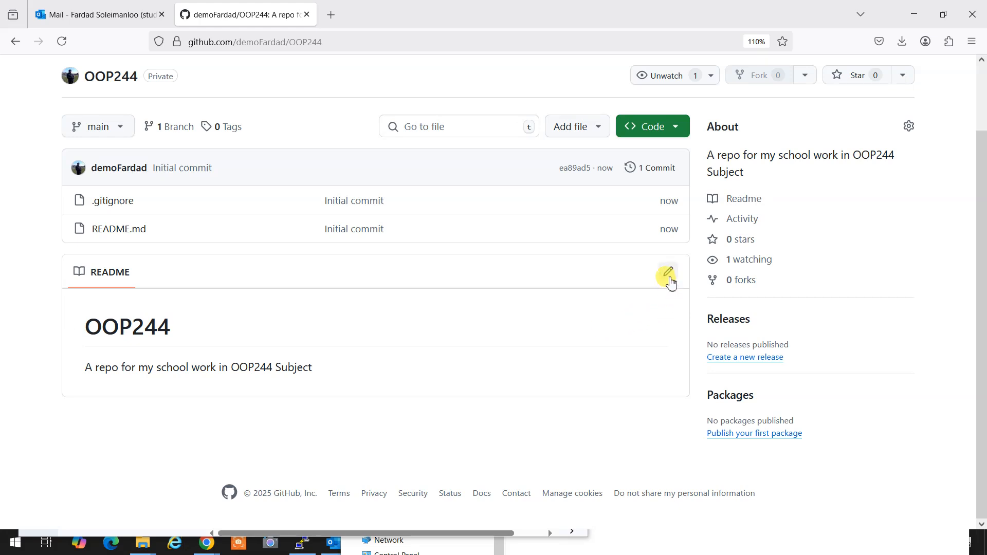
right_click(666, 359)
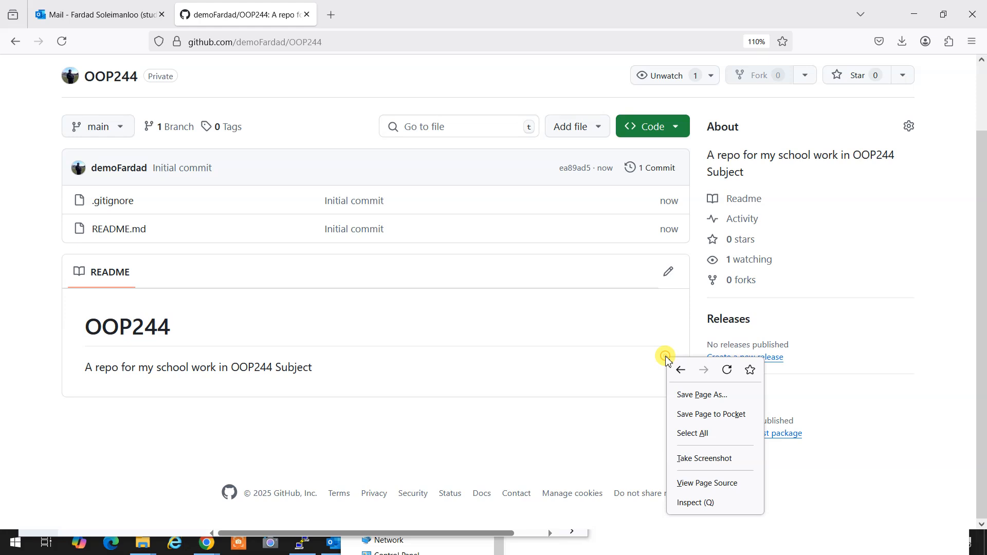
click(645, 336)
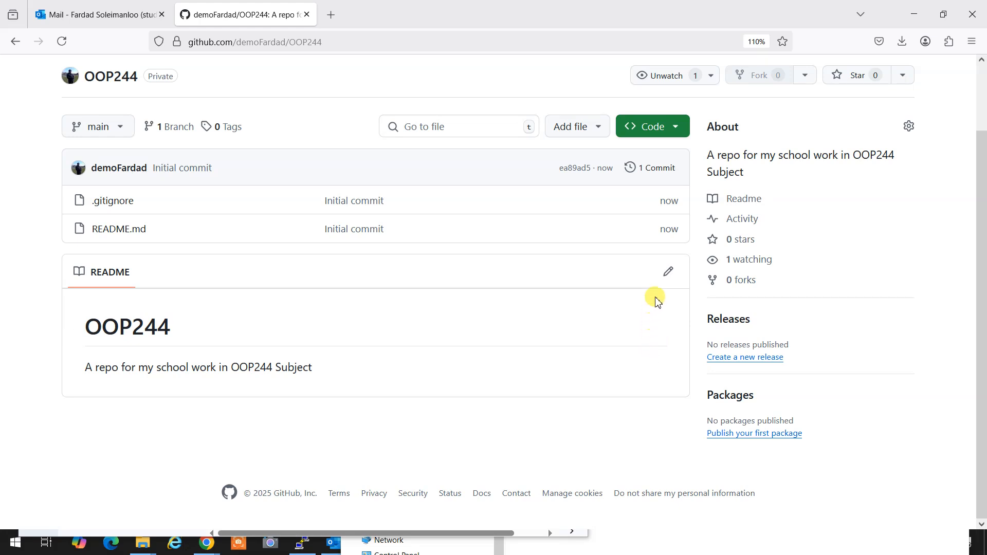
click(667, 276)
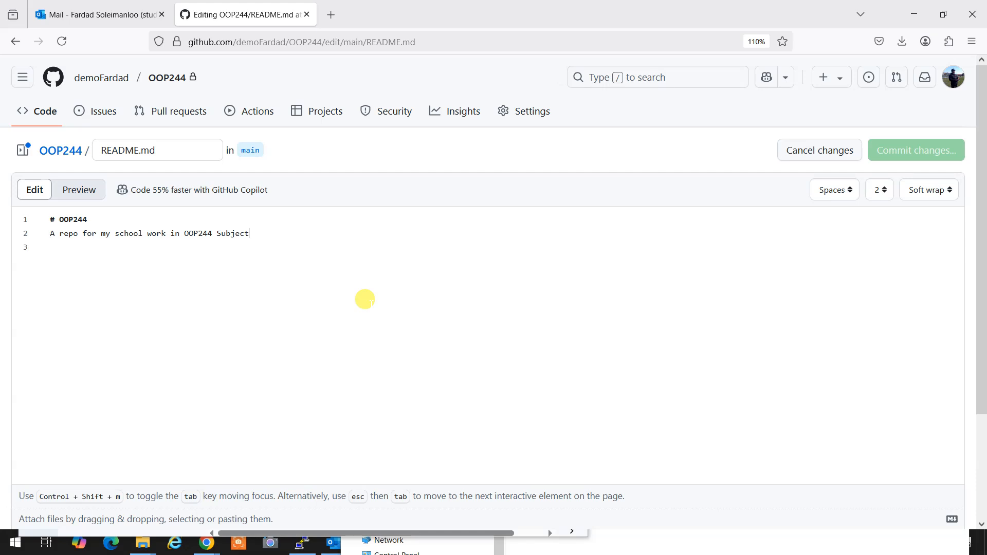
Add bullet lines for the student number and the student's name below the description.
key(Return)
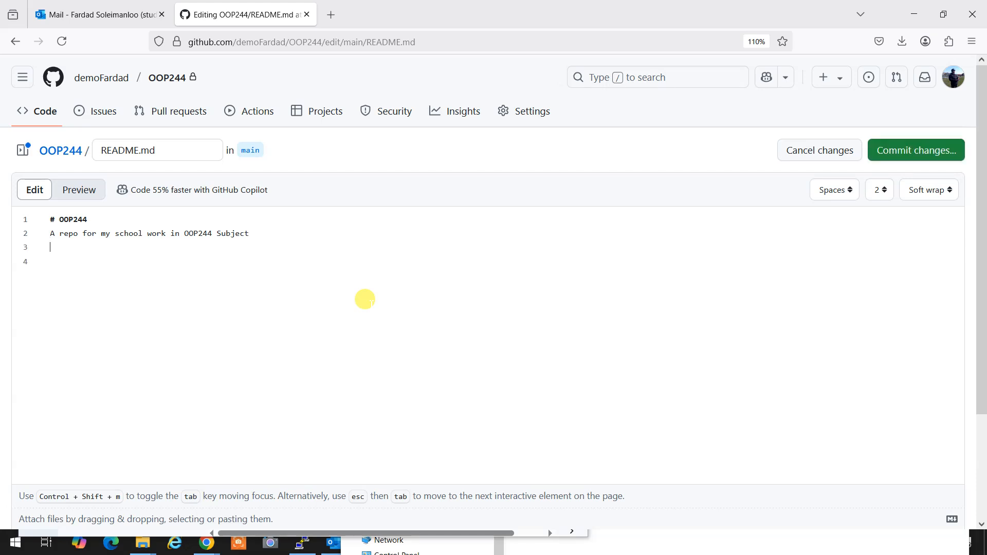
text(-)
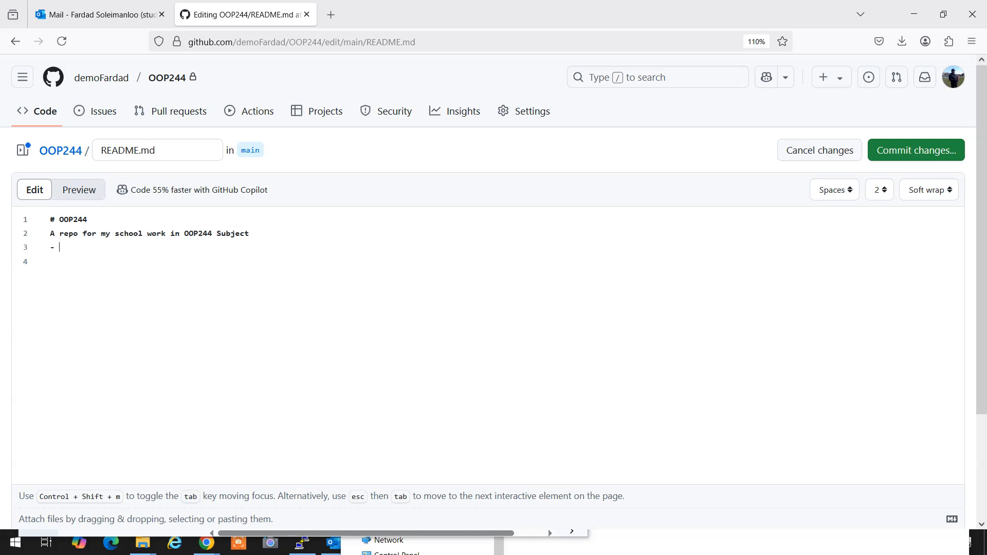
key(ctrl+plus)
key(ctrl+plus)
key(ctrl+plus)
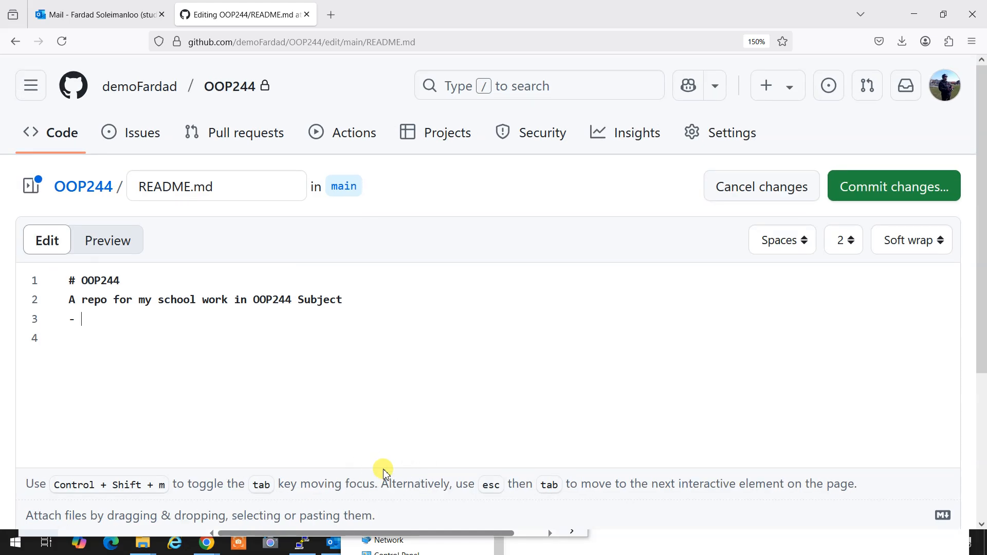
text(St)
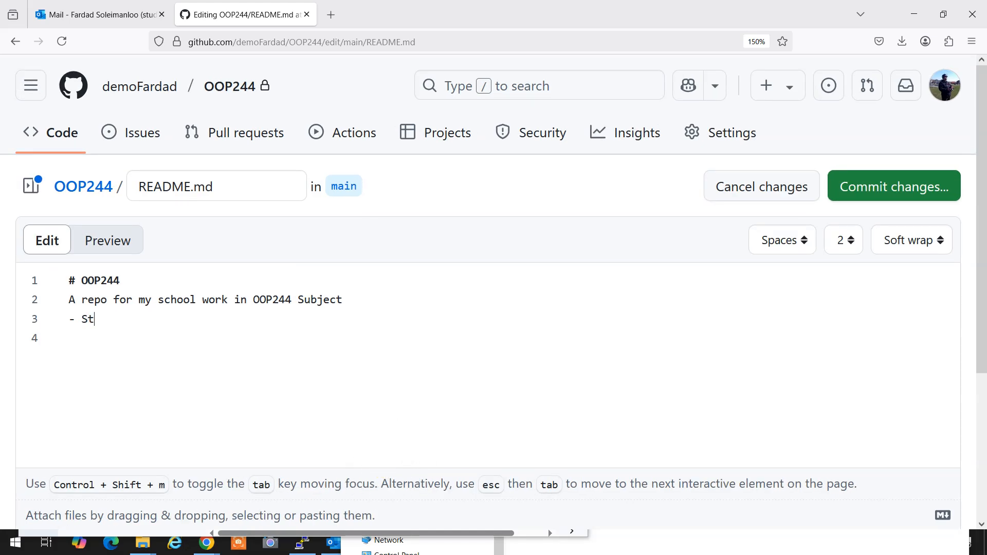
text(udent Number: 9)
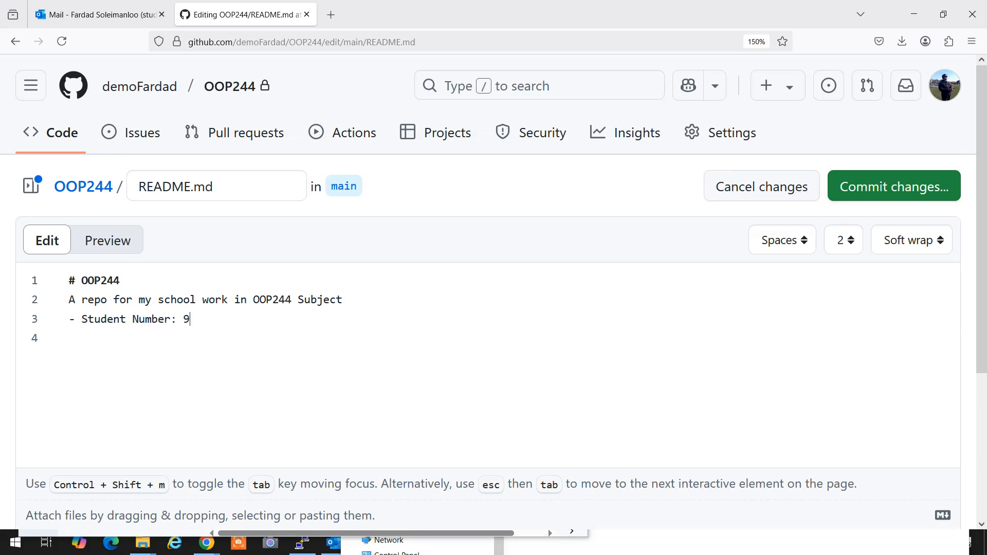
text(99,999,999)
key(Left)
key(BackSpace)
key(BackSpace)
key(Return)
text(Name)
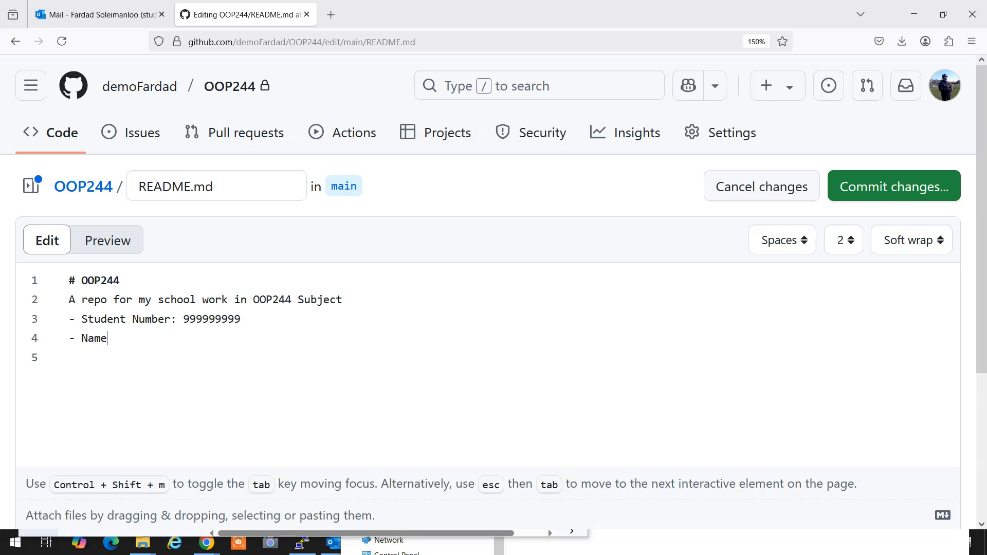
key(Return)
text(Sen)
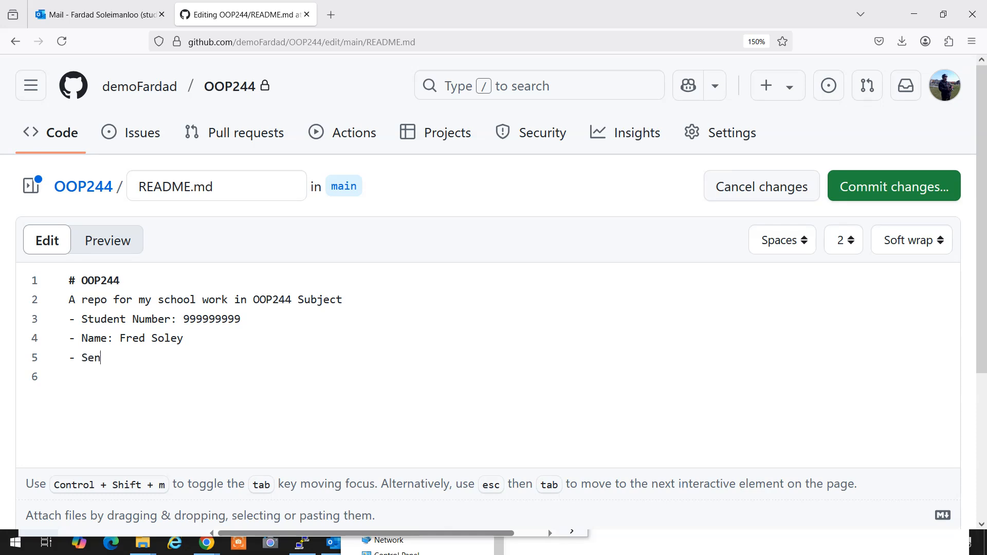
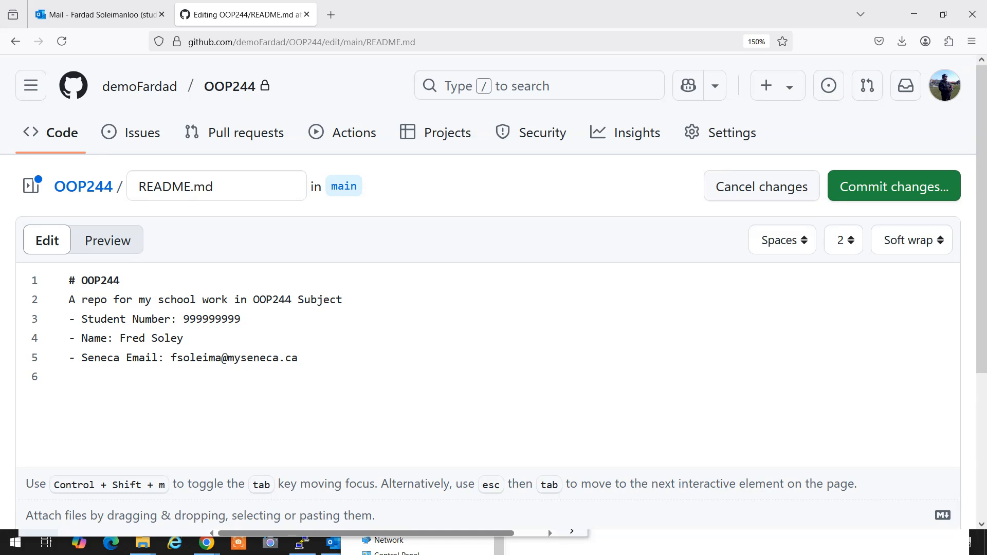
key(Return)
Review the README lines and delete the extra empty bullet on line 6.
double_click(86, 279)
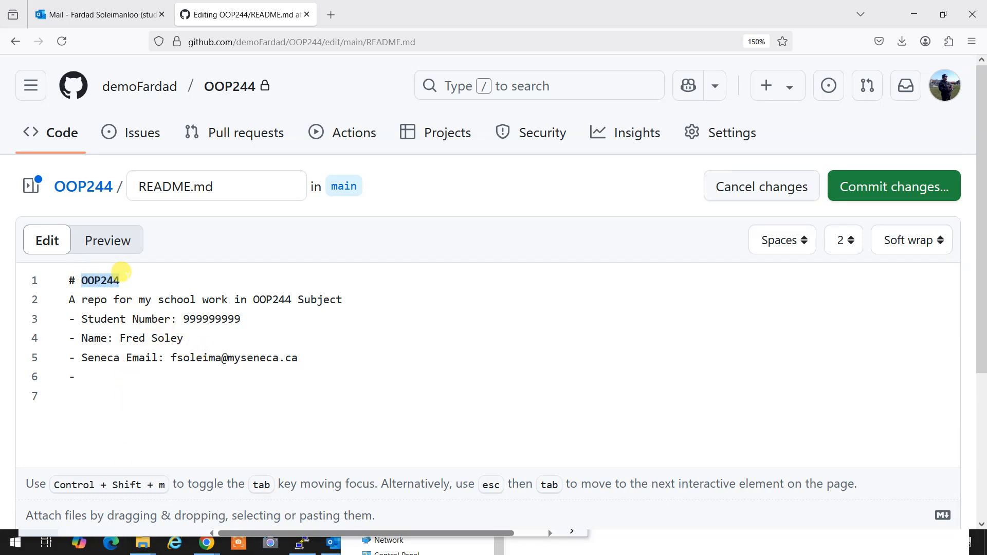
click(298, 410)
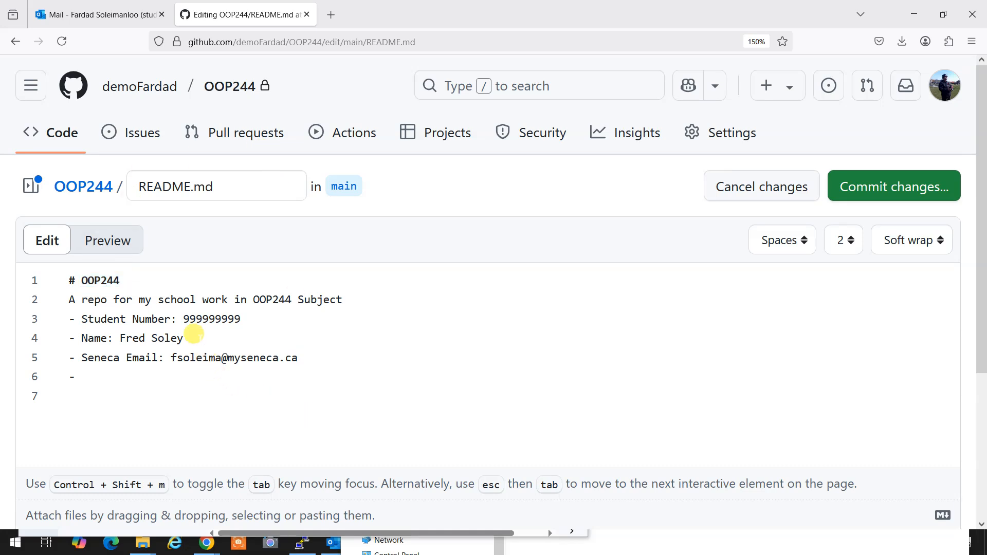
double_click(184, 318)
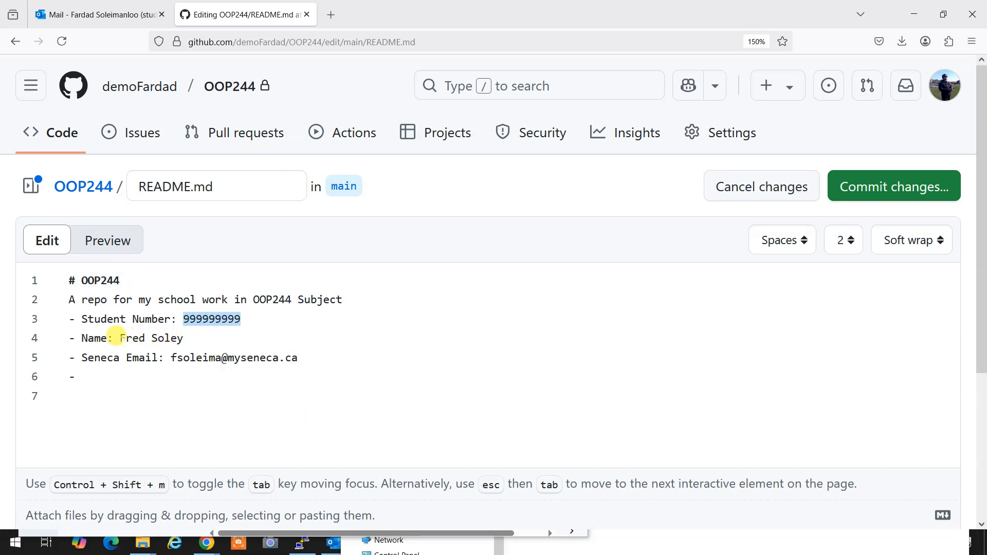
drag(118, 339, 175, 338)
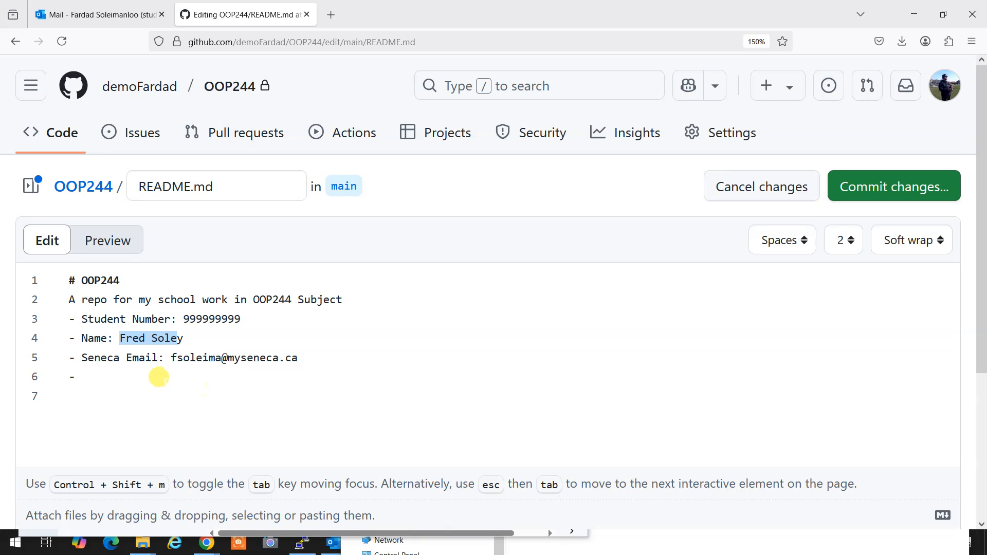
click(159, 377)
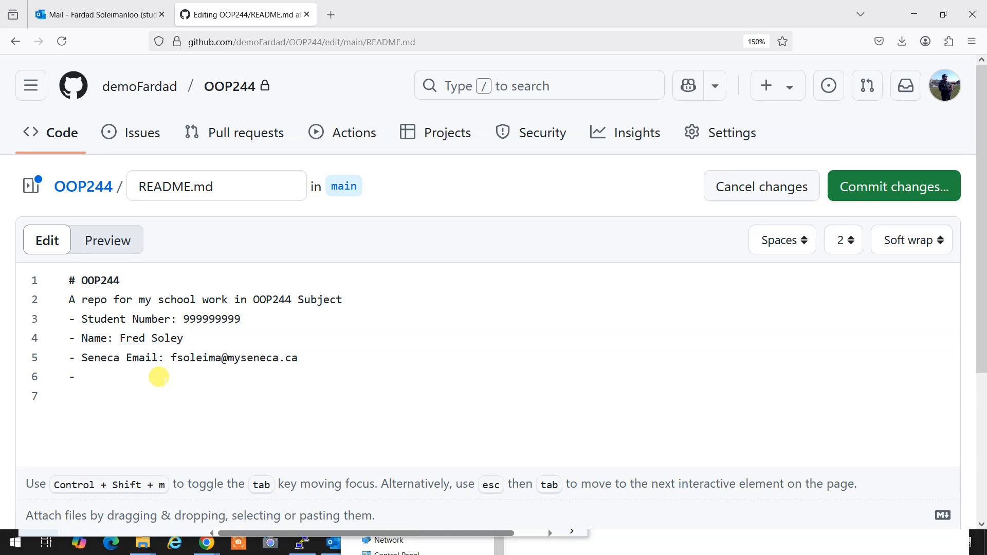
key(BackSpace)
key(BackSpace)
Commit the README edits directly to main with the default message 'Update README.md'.
click(883, 194)
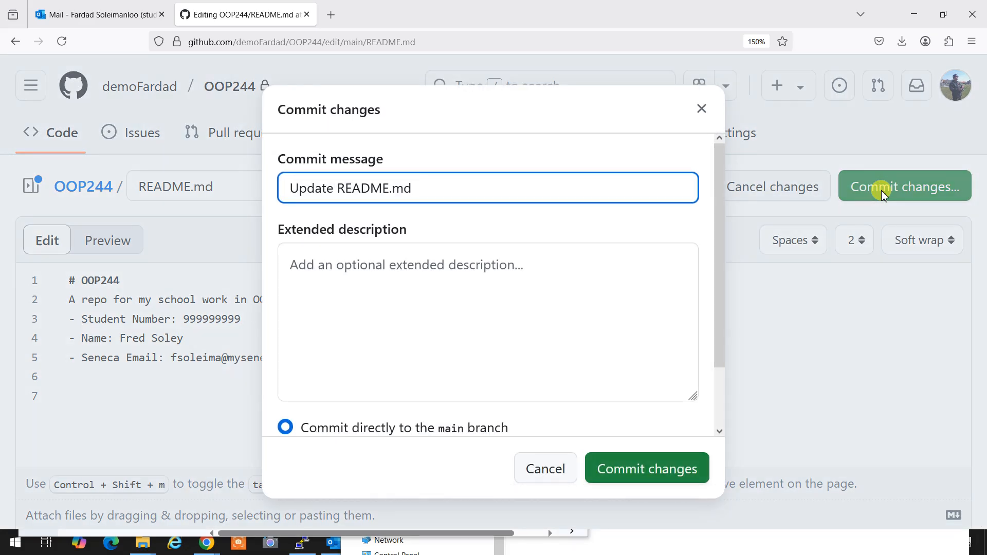
click(639, 472)
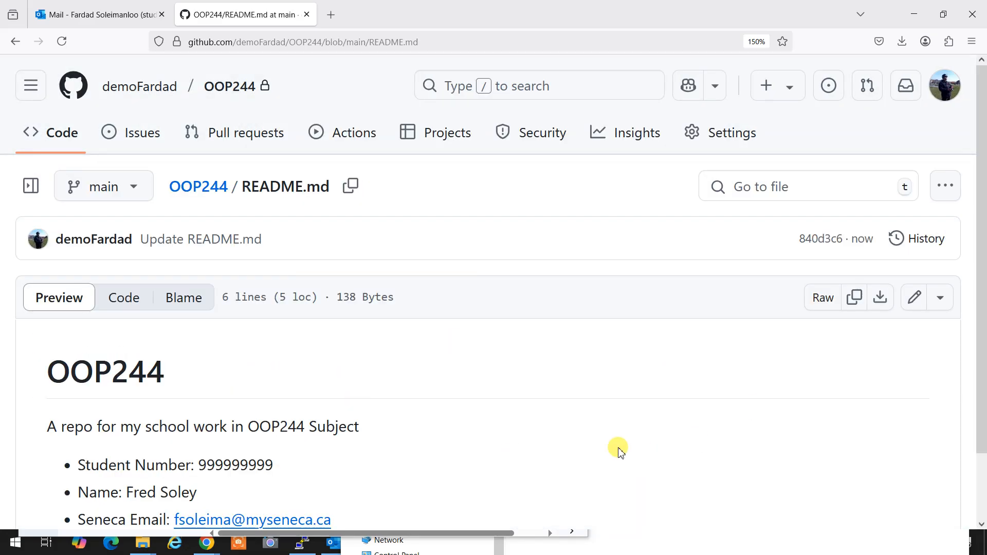
scroll(663, 454, down, 2)
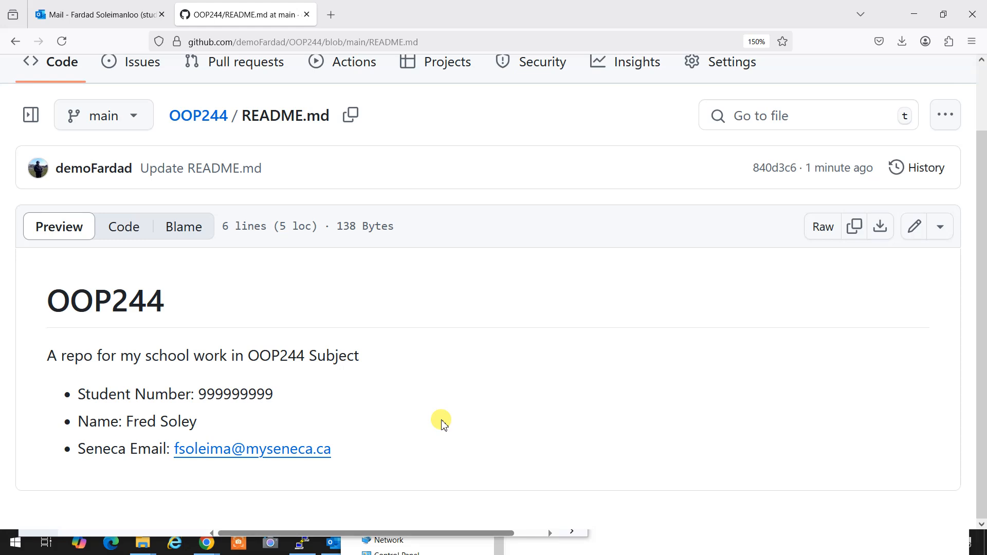
scroll(454, 396, up, 2)
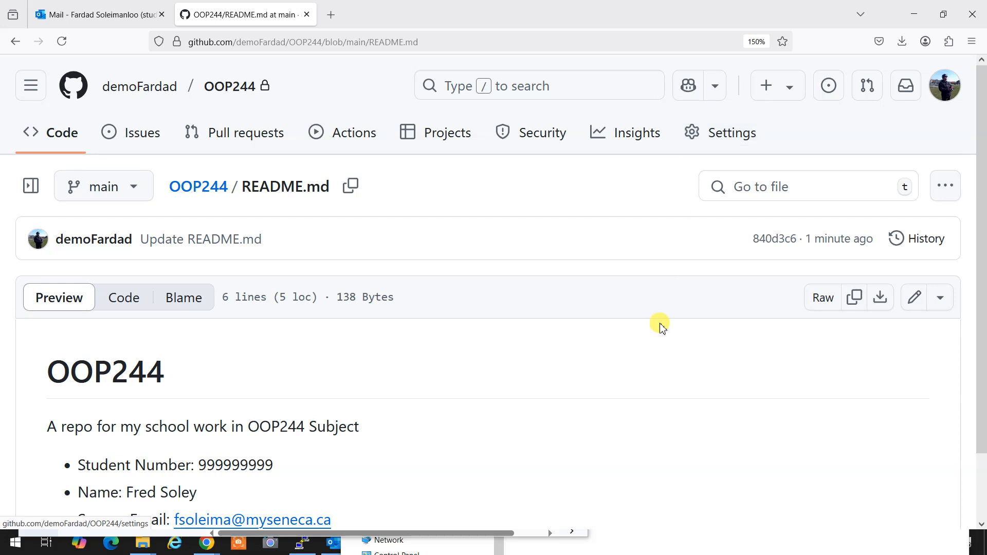
Open the repository's Settings to the Collaborators access page, zoomed out.
click(697, 140)
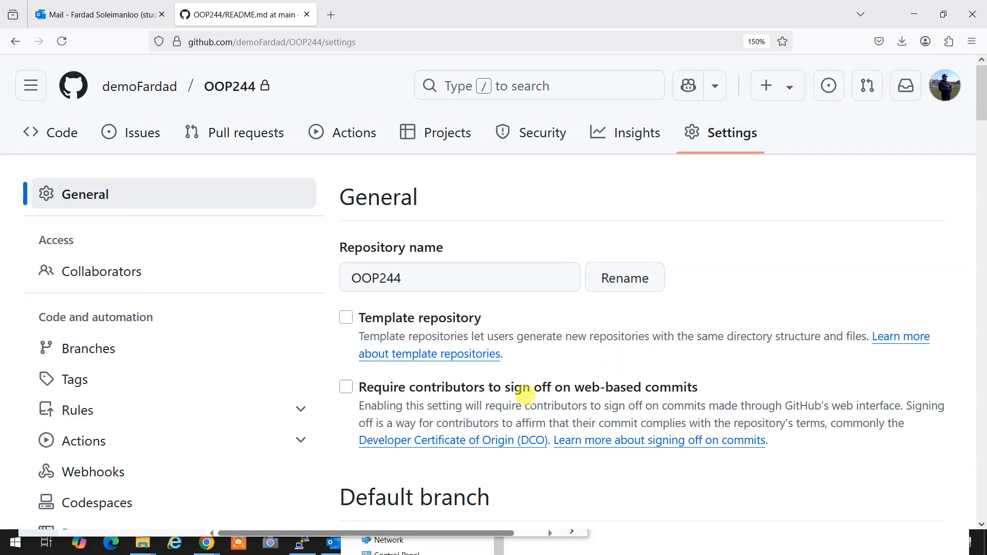
scroll(505, 402, down, 2)
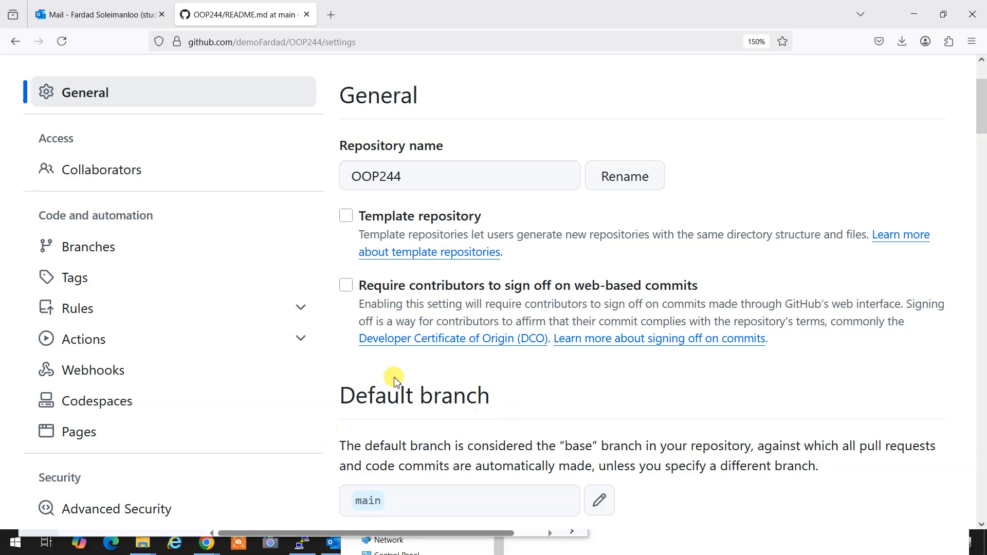
click(92, 178)
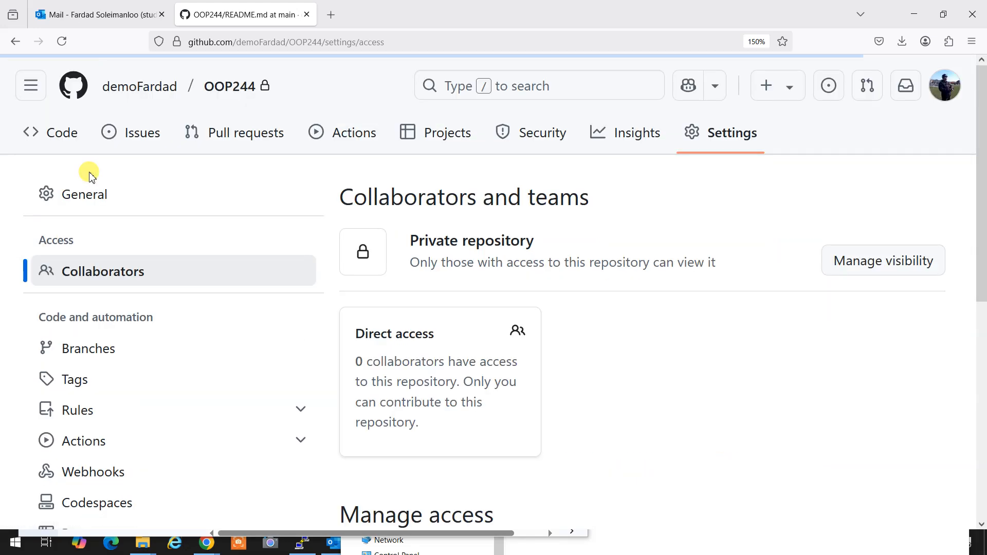
scroll(590, 334, down, 3)
scroll(590, 335, down, 1)
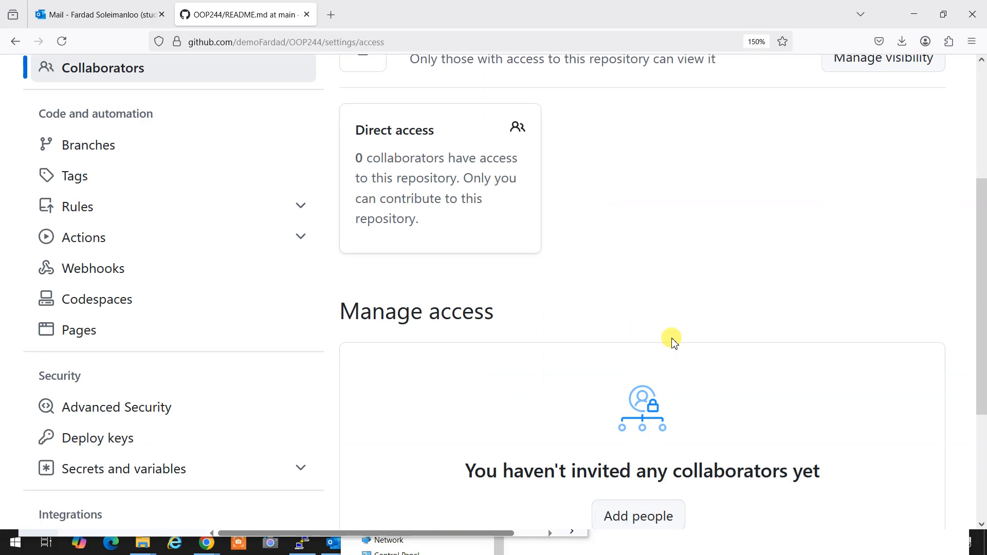
key(ctrl+minus)
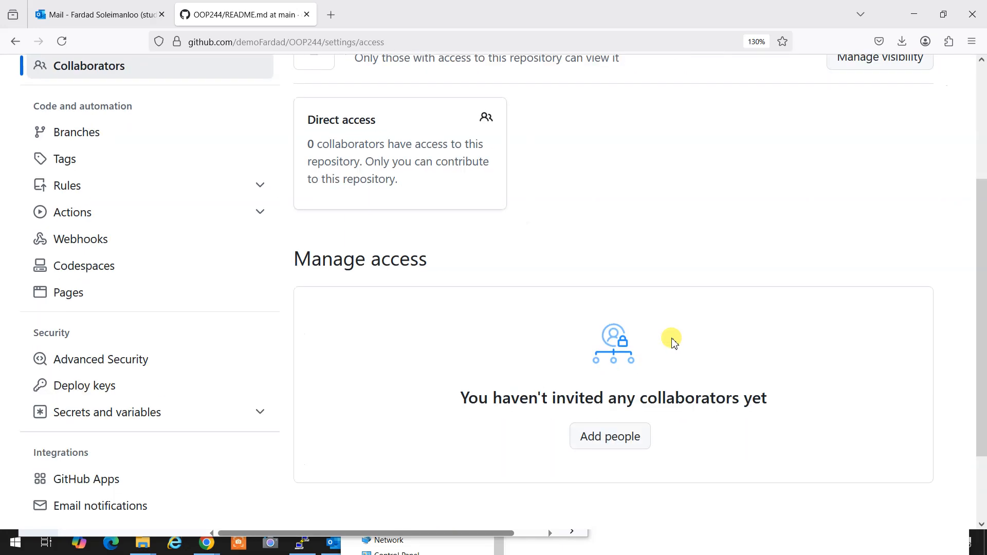
Add people: search the second account's username, select it and send the invitation.
click(613, 446)
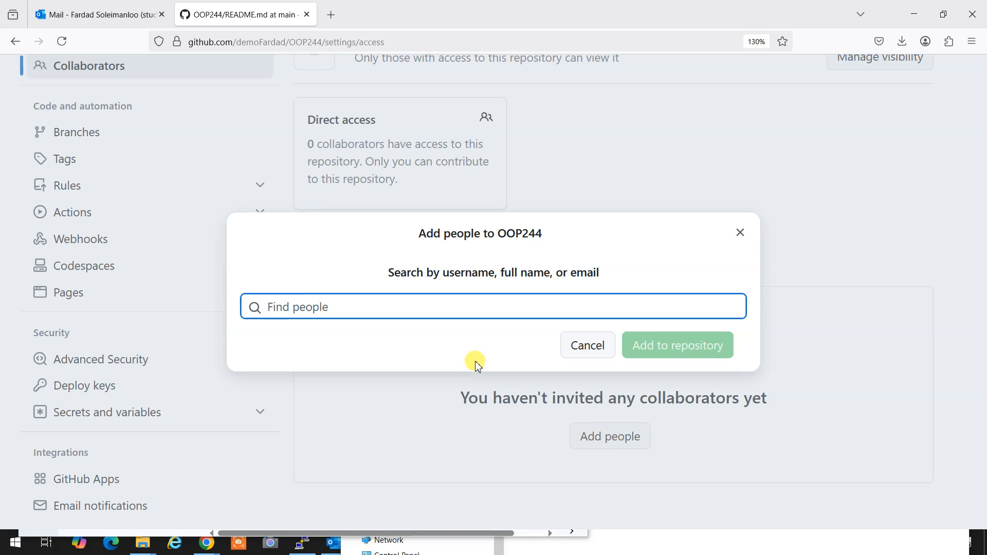
text(farad)
key(BackSpace)
key(BackSpace)
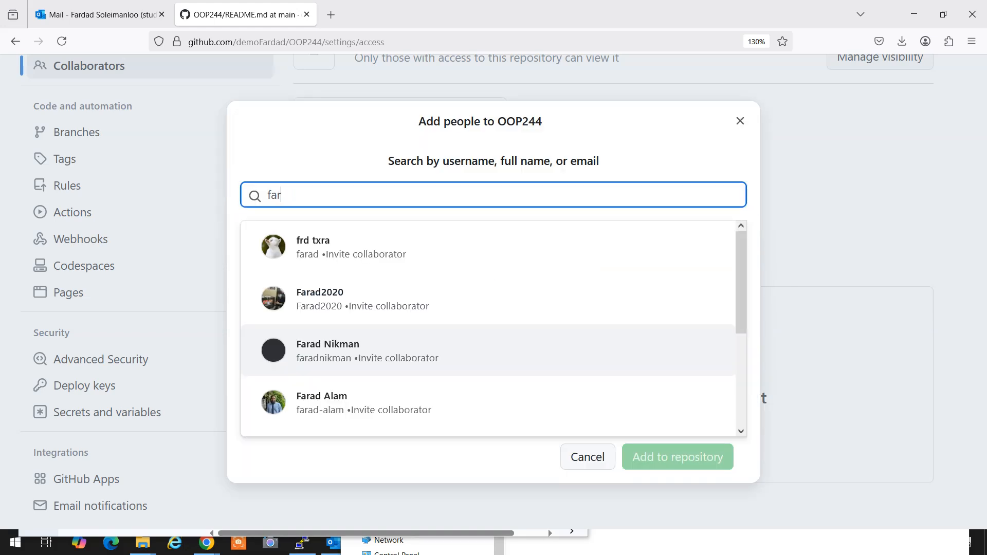
text(daf)
key(BackSpace)
text(d)
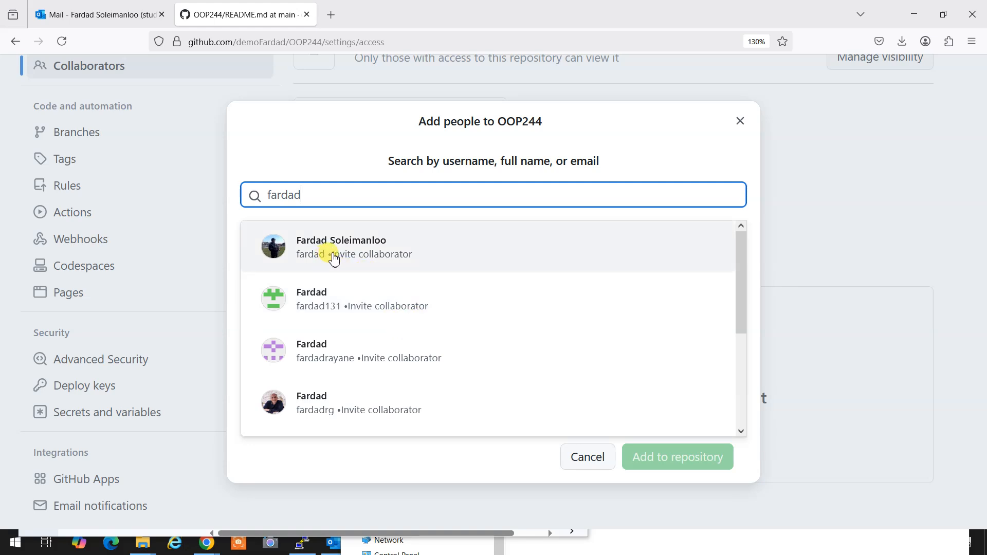
click(334, 253)
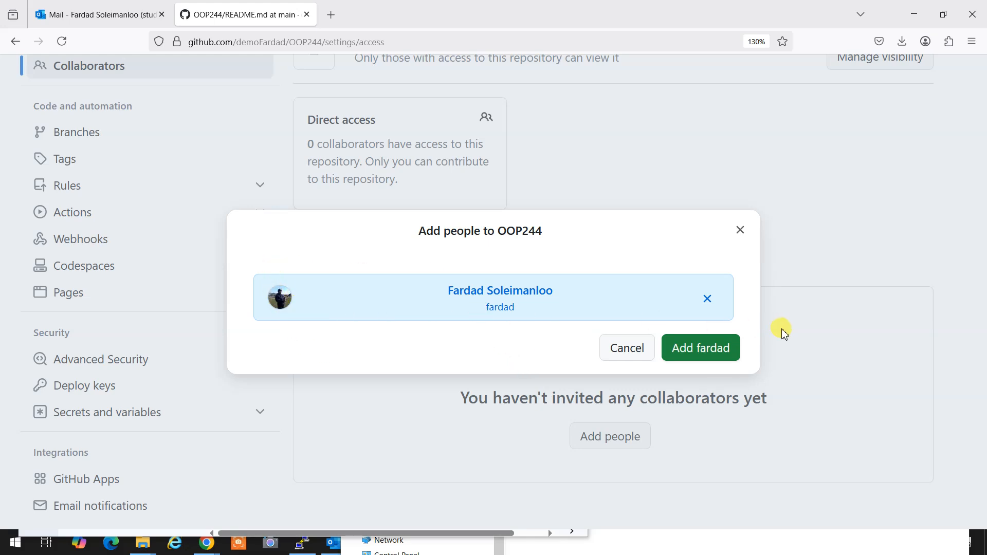
click(725, 352)
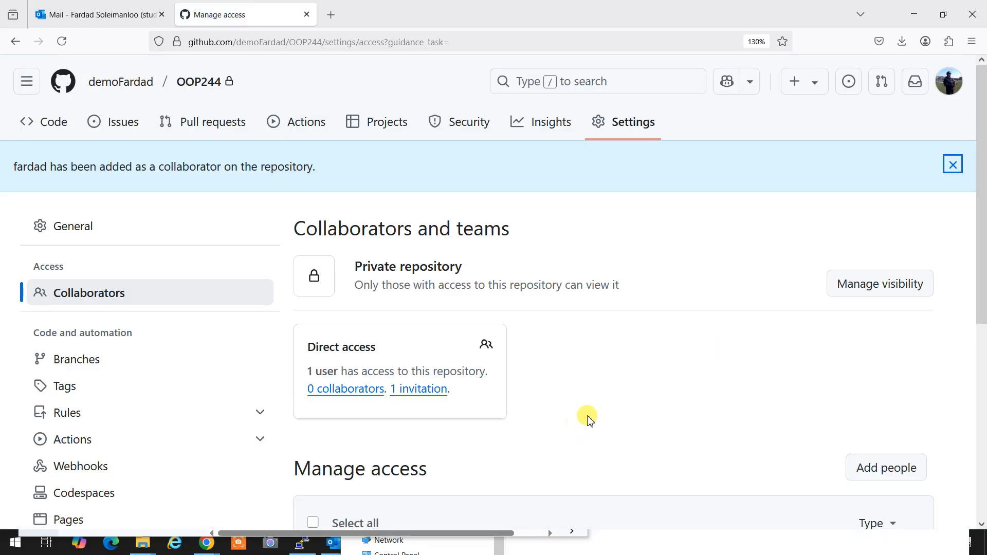
Confirm the pending invite in Manage access, then switch to Outlook.
scroll(590, 419, down, 3)
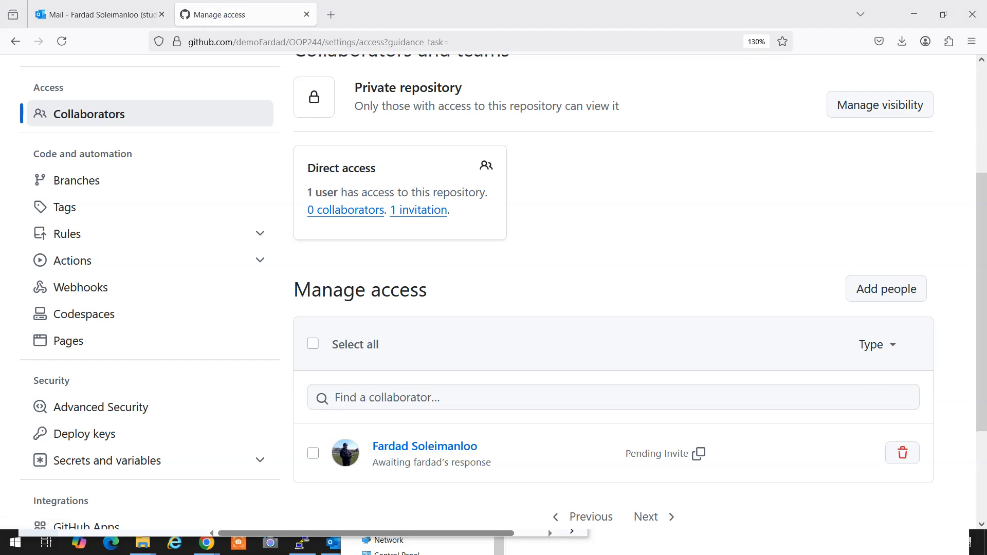
key(alt+Tab)
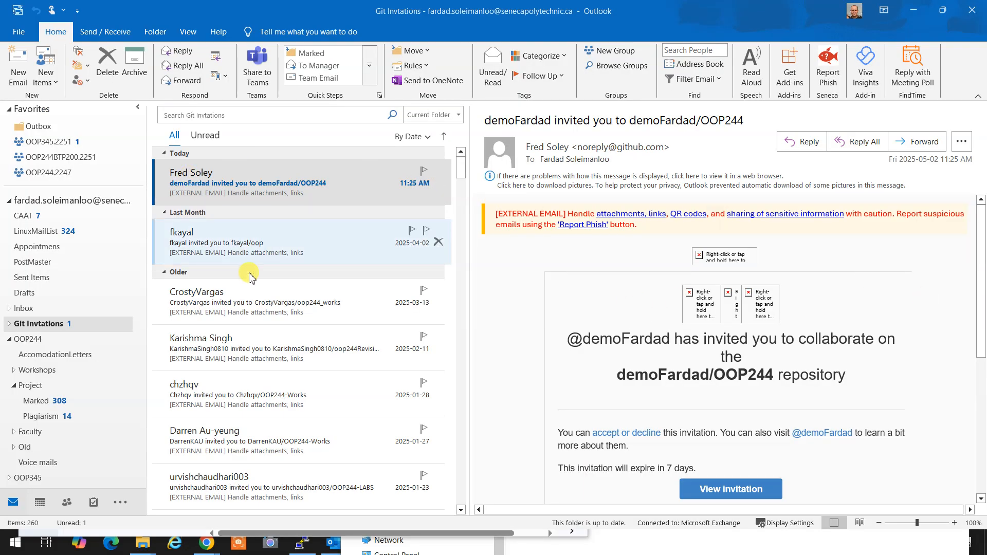
Open the GitHub invitation email, follow View invitation, and move that page into its own window.
click(194, 184)
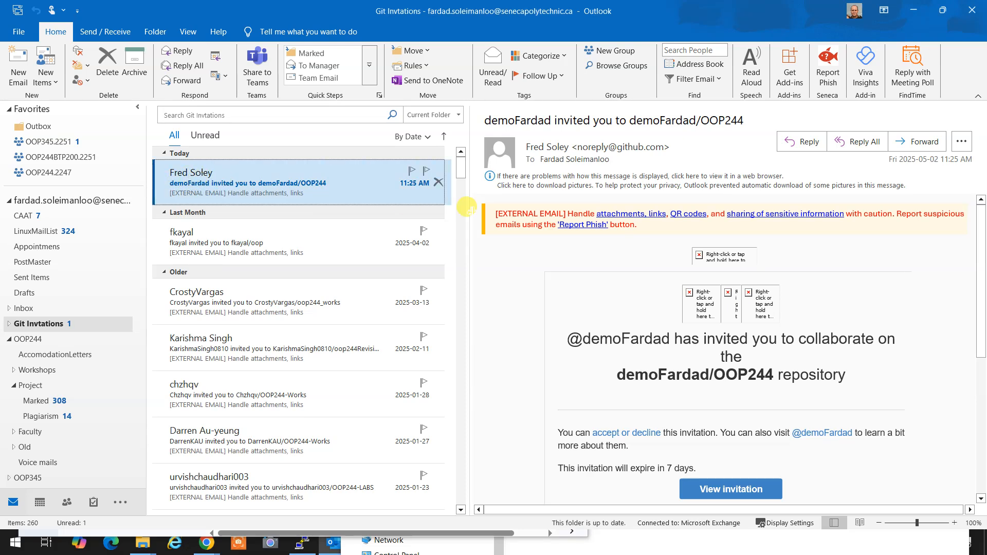
click(722, 492)
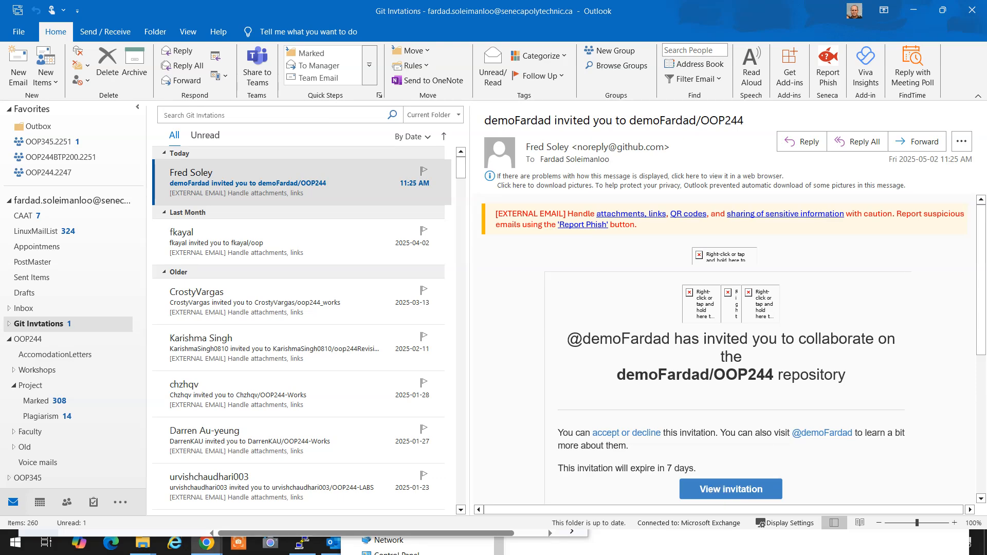
drag(986, 223, 497, 59)
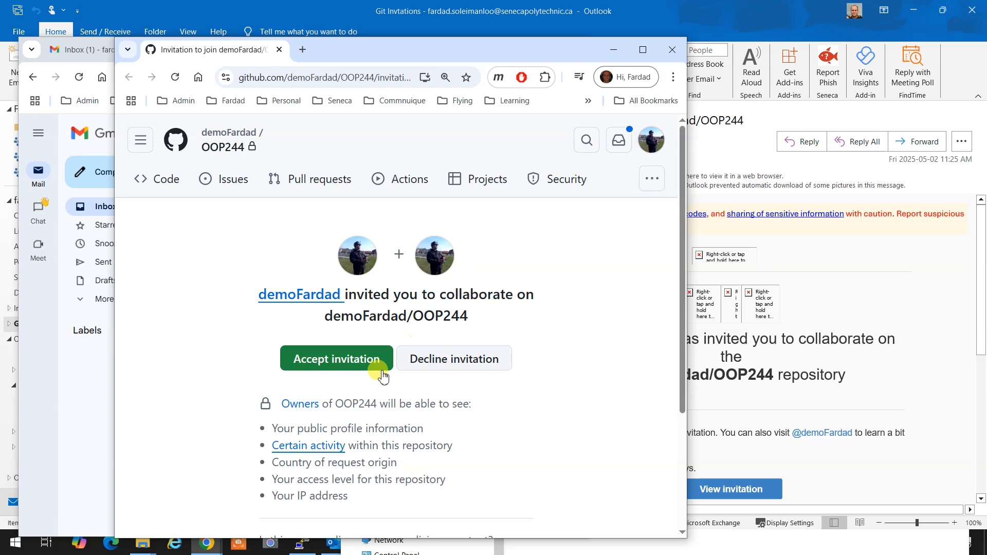
Accept the OOP244 collaboration invitation, check push access to demoFardad/OOP244, then close that window.
click(335, 360)
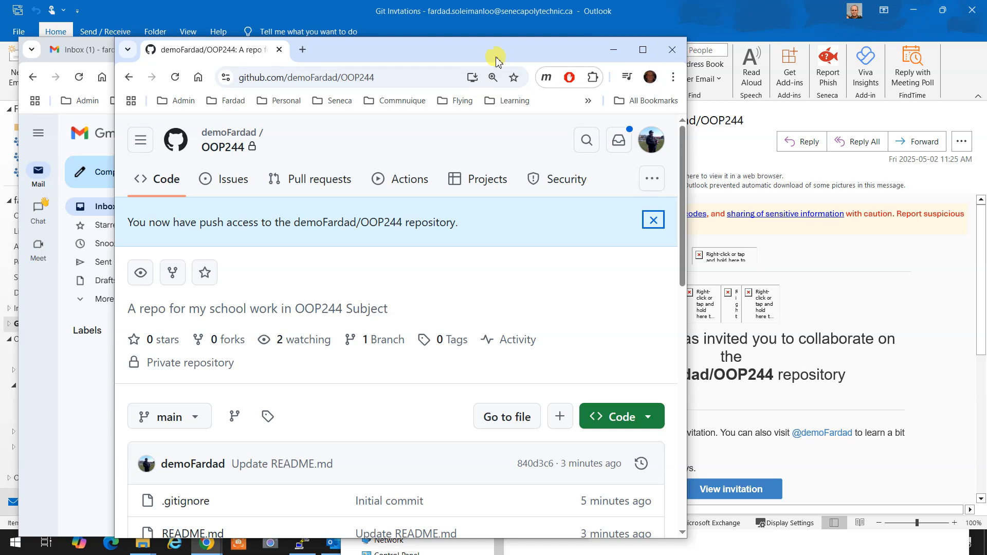
click(396, 76)
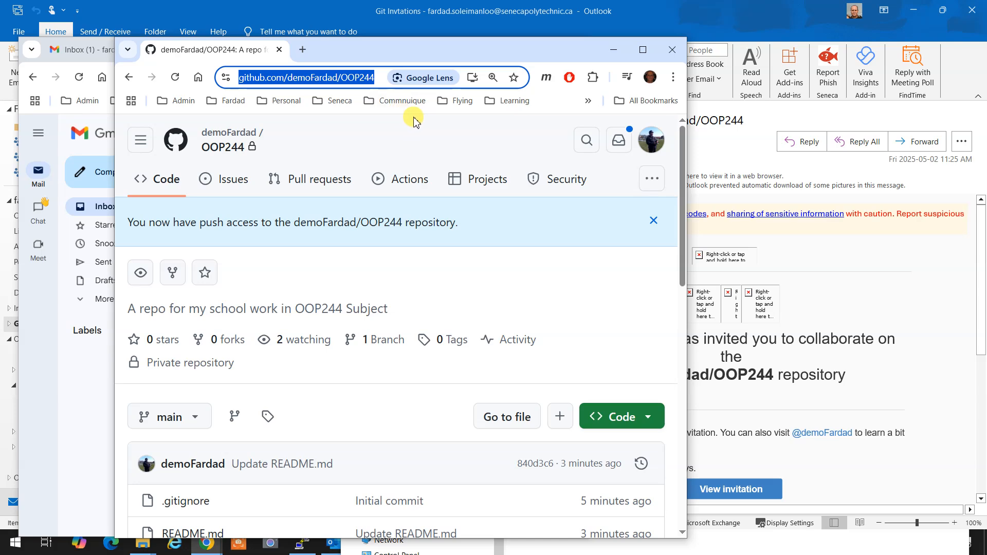
click(671, 54)
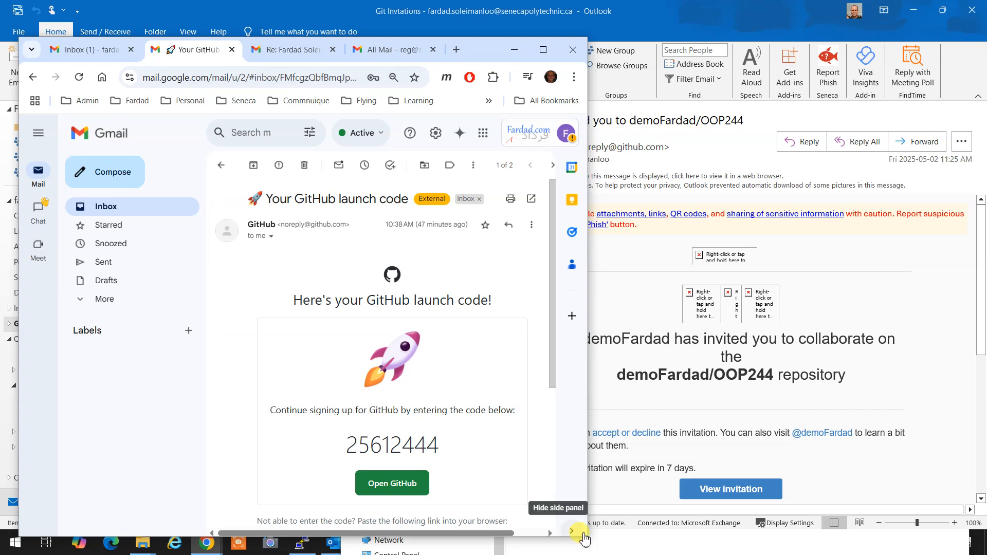
Widen the Chrome window so the GitHub launch code email in Gmail fills more space.
drag(584, 534, 925, 506)
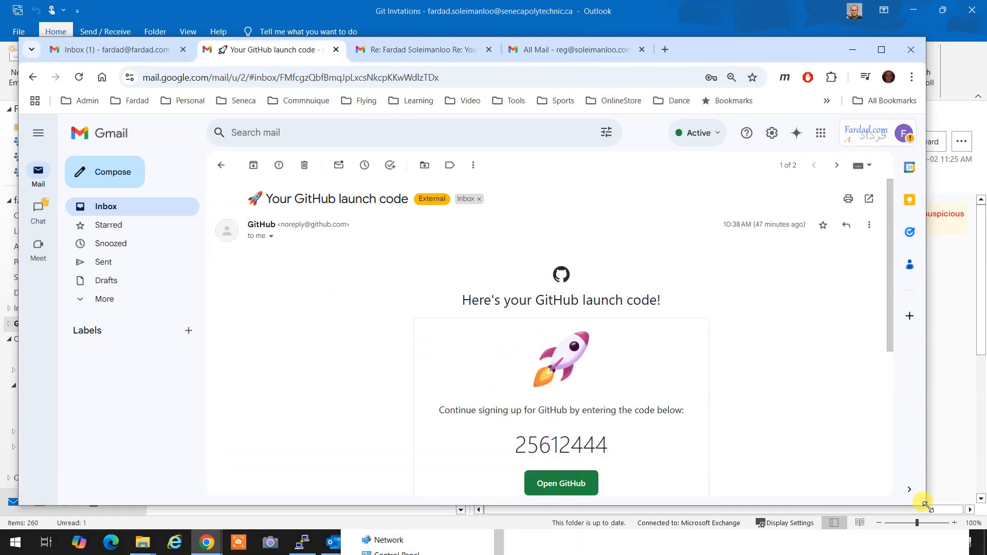